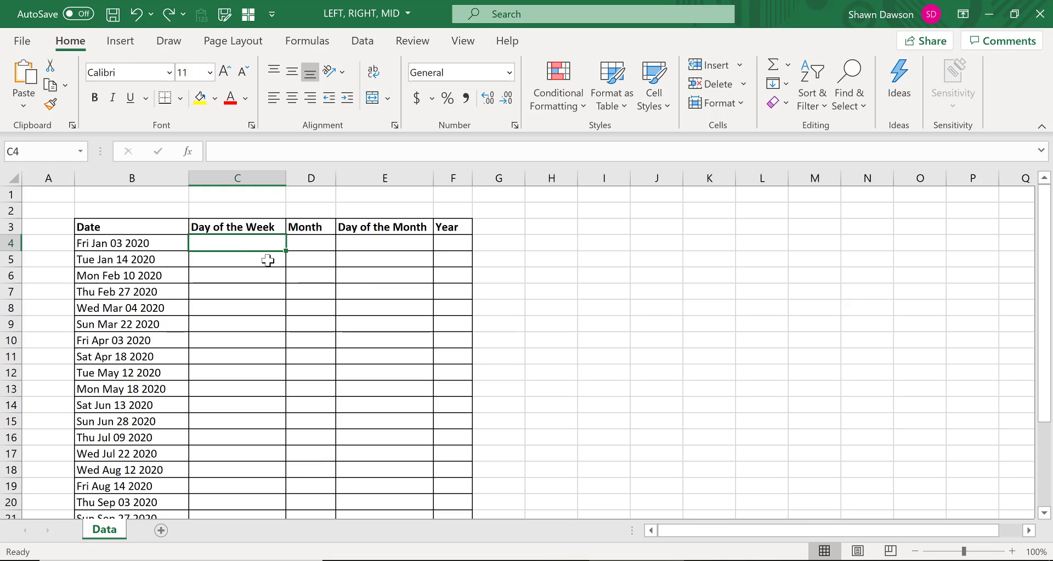
# - Enter Fri, Jan, 3 and 2020 by hand as the date parts for the first date in row 4
pyautogui.write('Fri')
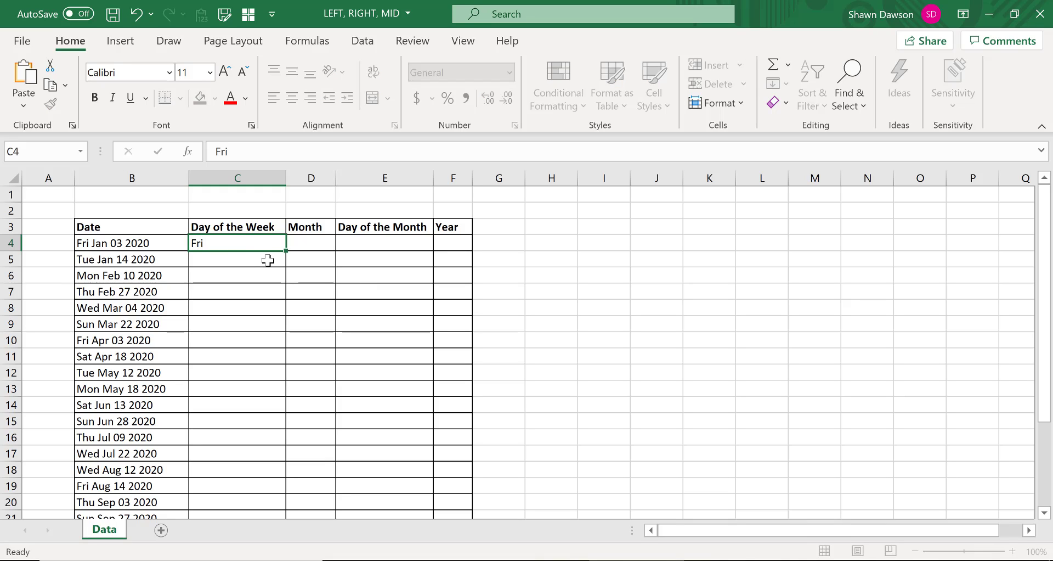
pyautogui.press('Tab')
pyautogui.write('Jan')
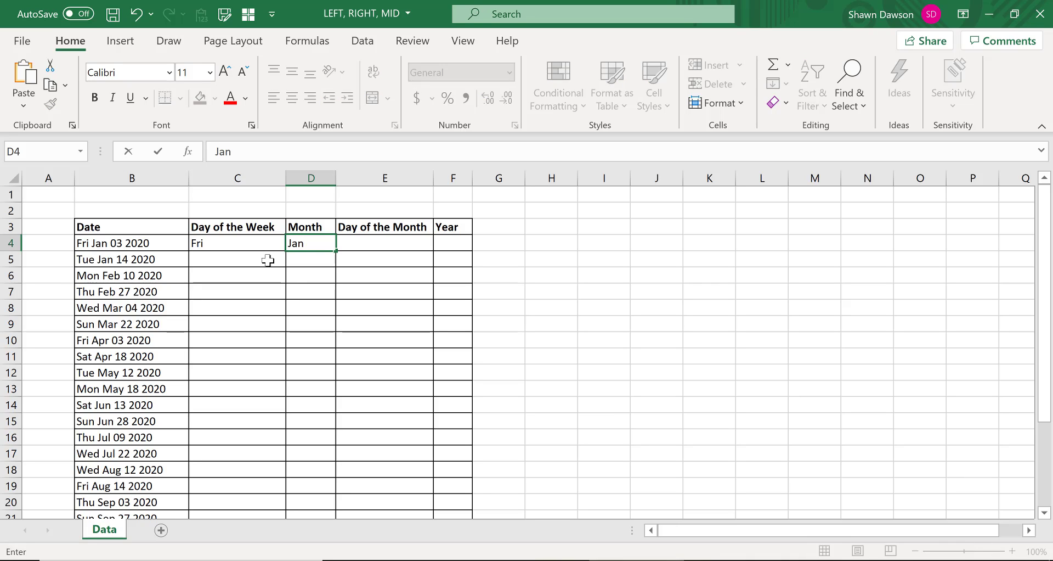
pyautogui.press('Tab')
pyautogui.write('3')
pyautogui.press('Tab')
pyautogui.write('2020')
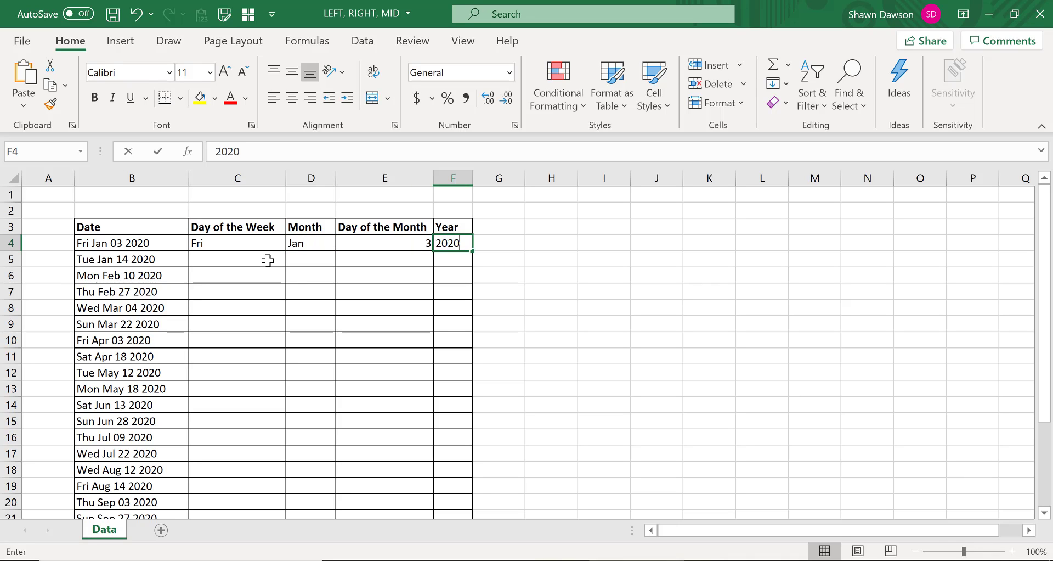
pyautogui.press('Return')
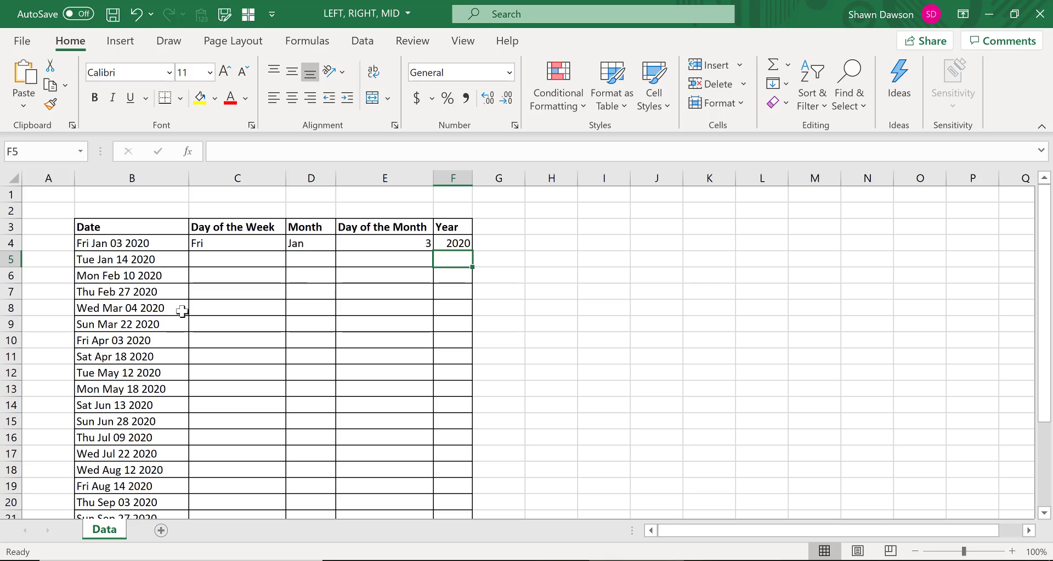
# - Undo the four manual date-part entries in row 4
pyautogui.hotkey('ctrl', 'z')
pyautogui.hotkey('ctrl', 'z')
pyautogui.hotkey('ctrl', 'z')
pyautogui.hotkey('ctrl', 'z')
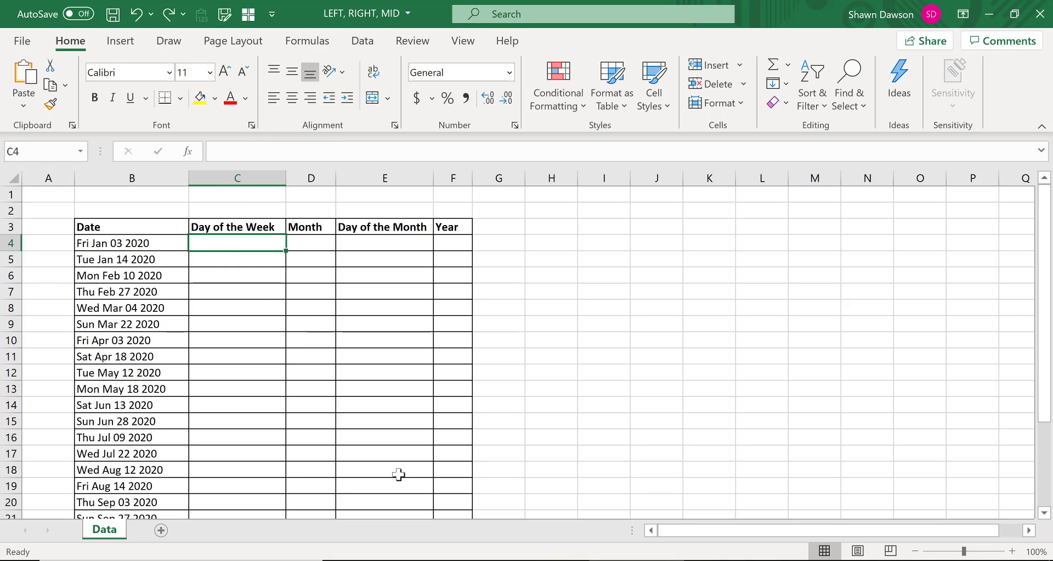
# - Enter the formula =LEFT(B4,3) in cell C4 to extract the day of the week
pyautogui.write('=LEFT(')
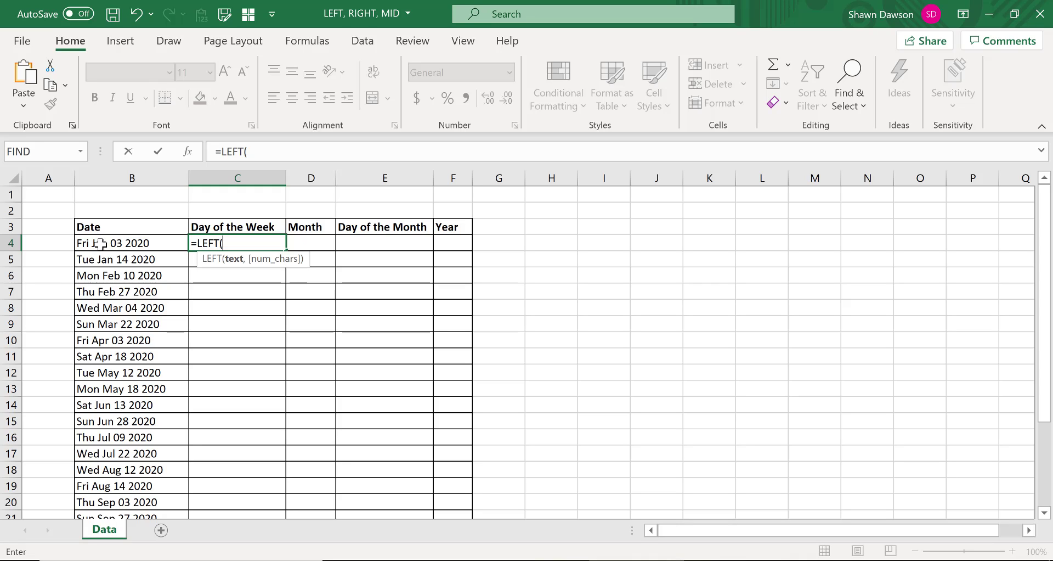
pyautogui.click(122, 242)
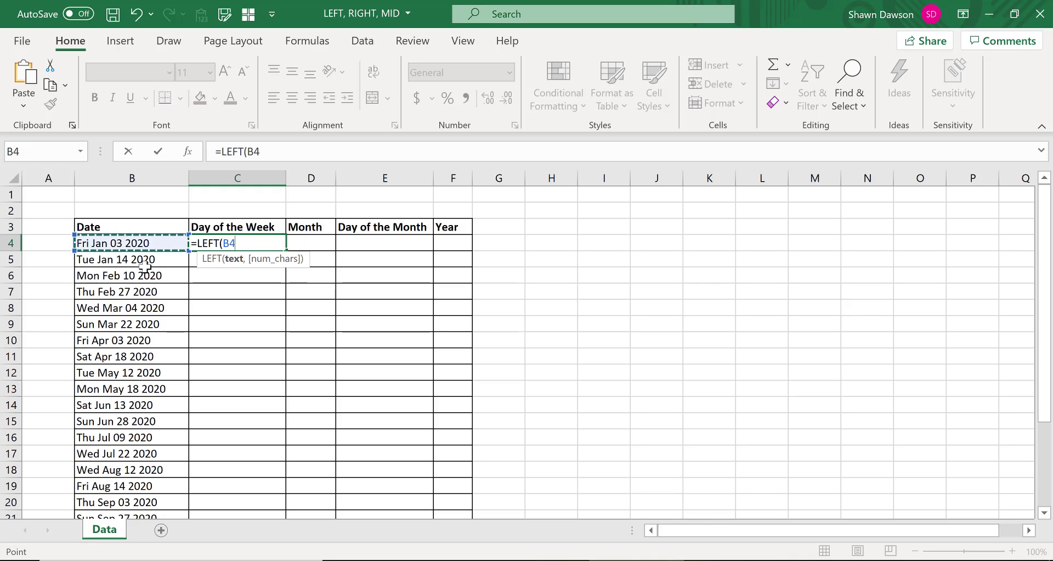
pyautogui.write(',')
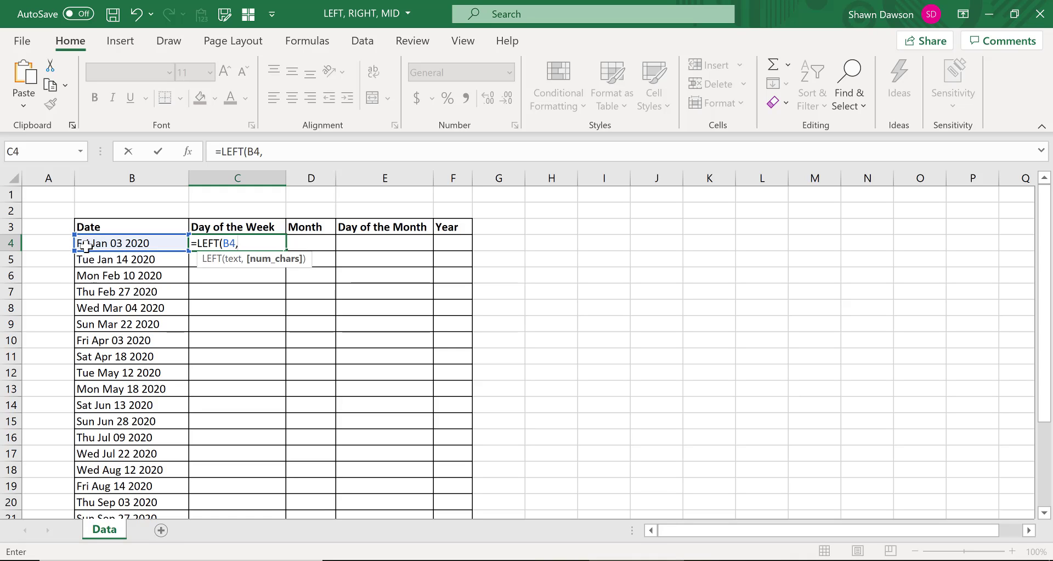
pyautogui.write('3')
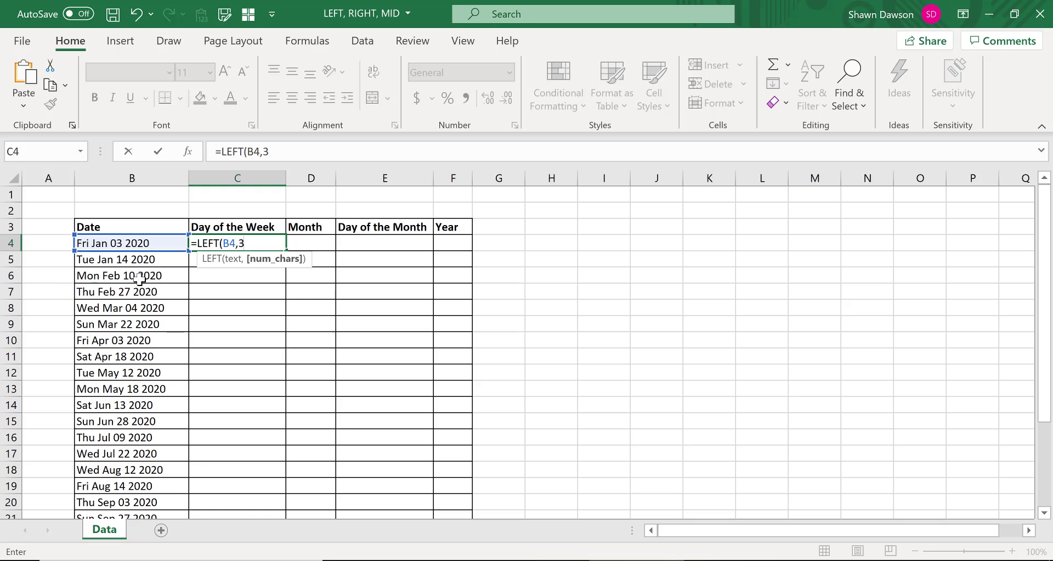
pyautogui.write(')')
pyautogui.press('Return')
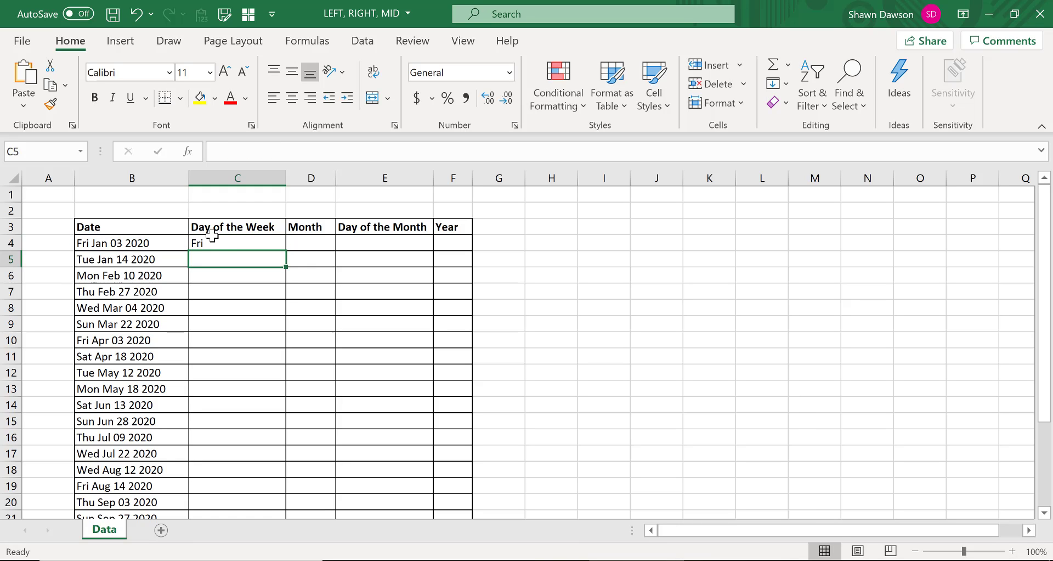
# - Fill the LEFT formula from C4 down the Day of the Week column and check the copied formula in C23
pyautogui.click(217, 240)
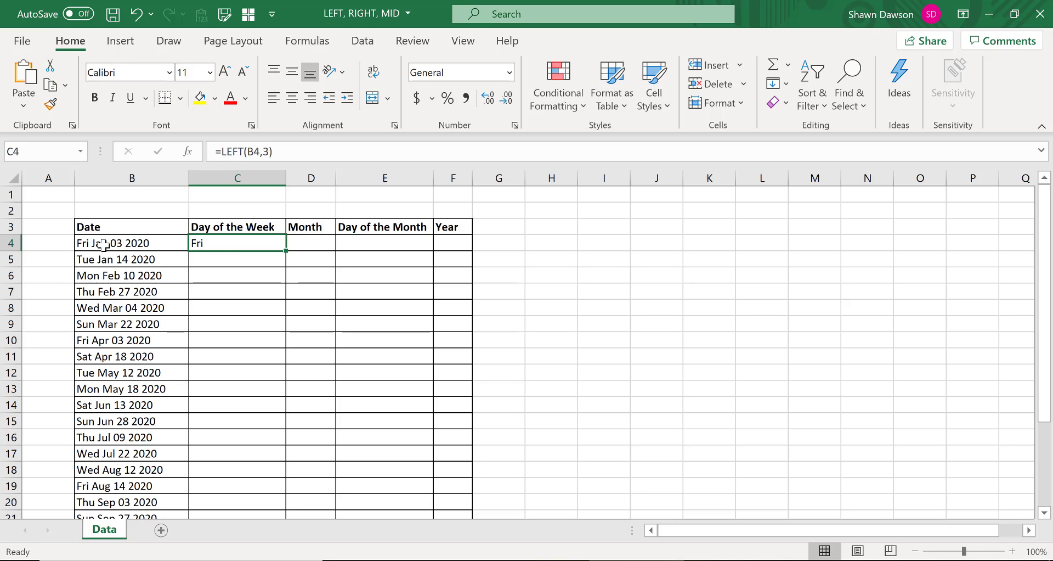
pyautogui.doubleClick(284, 251)
pyautogui.click(270, 245)
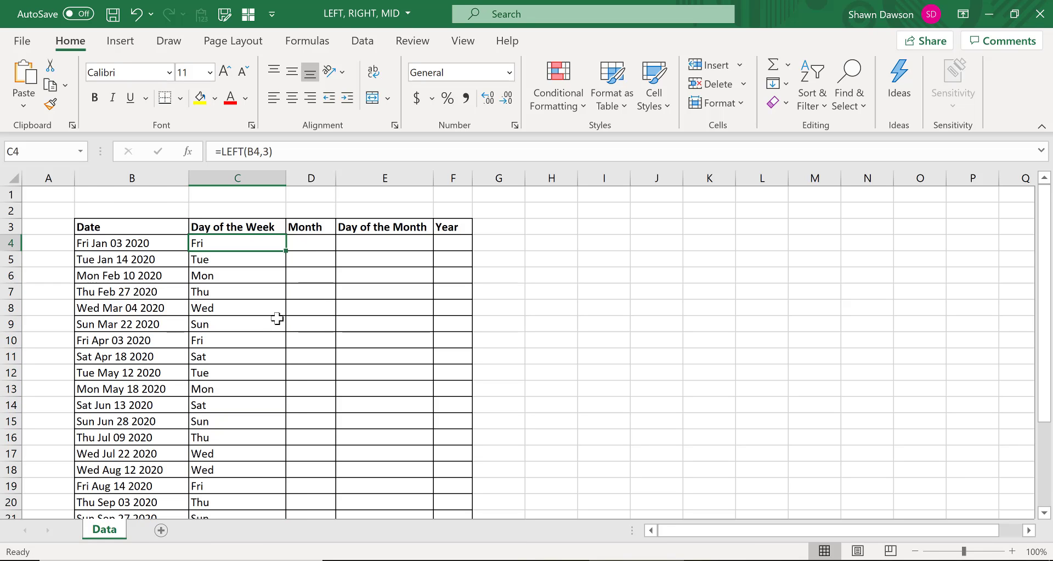
pyautogui.scroll(-4, 278, 313)
pyautogui.click(211, 361)
pyautogui.scroll(4, 216, 344)
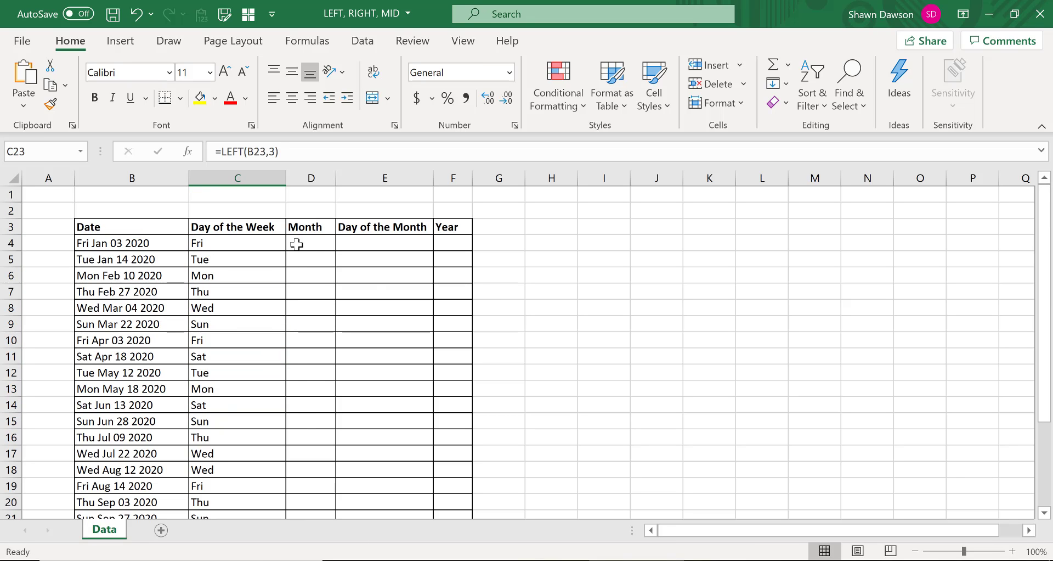
# - Enter the formula =RIGHT(B4,4) in cell F4 to extract the year from the date
pyautogui.click(296, 243)
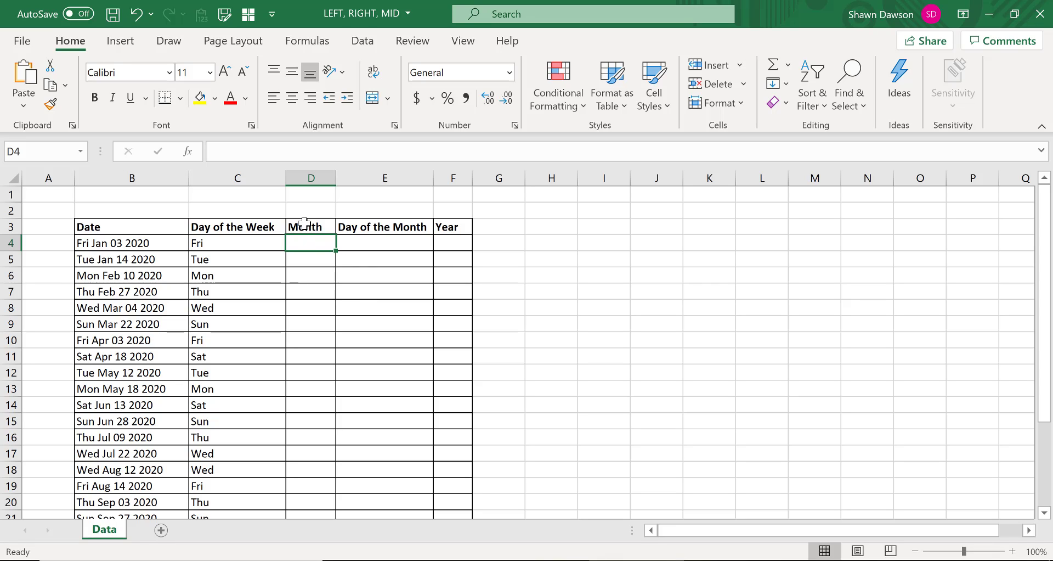
pyautogui.click(373, 231)
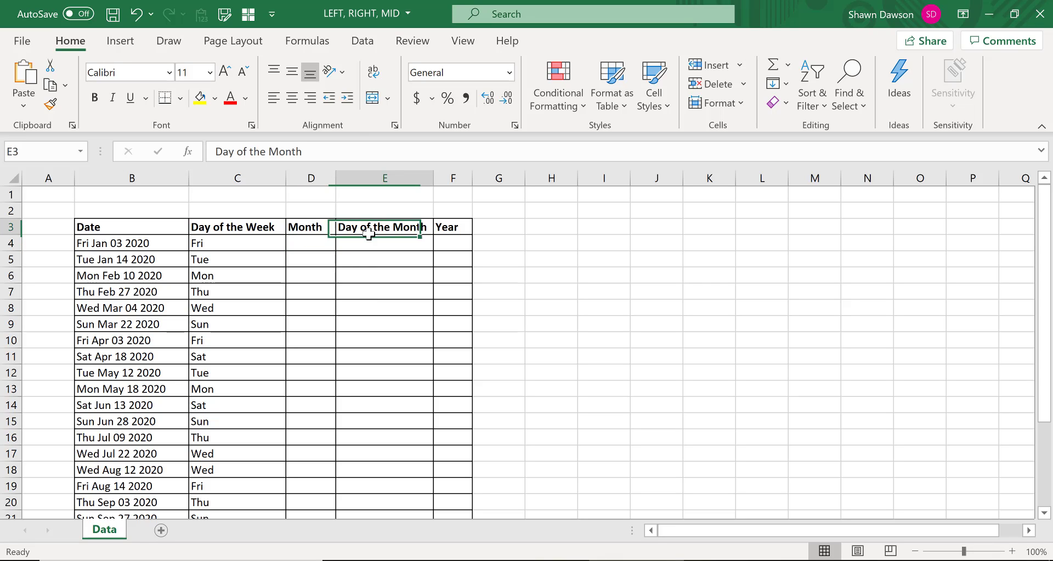
pyautogui.click(324, 236)
pyautogui.click(447, 242)
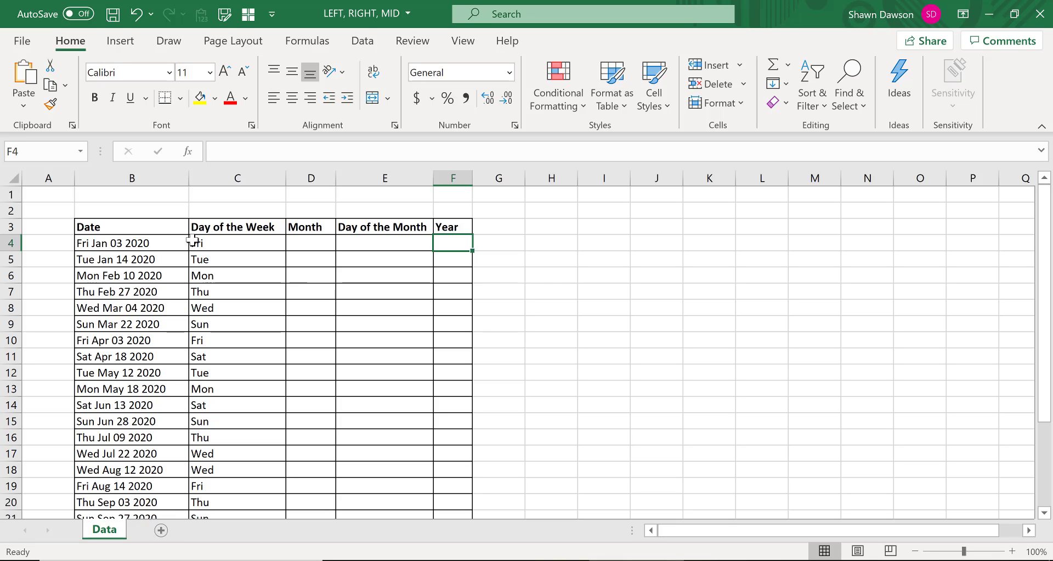
pyautogui.write('=RIGHT(')
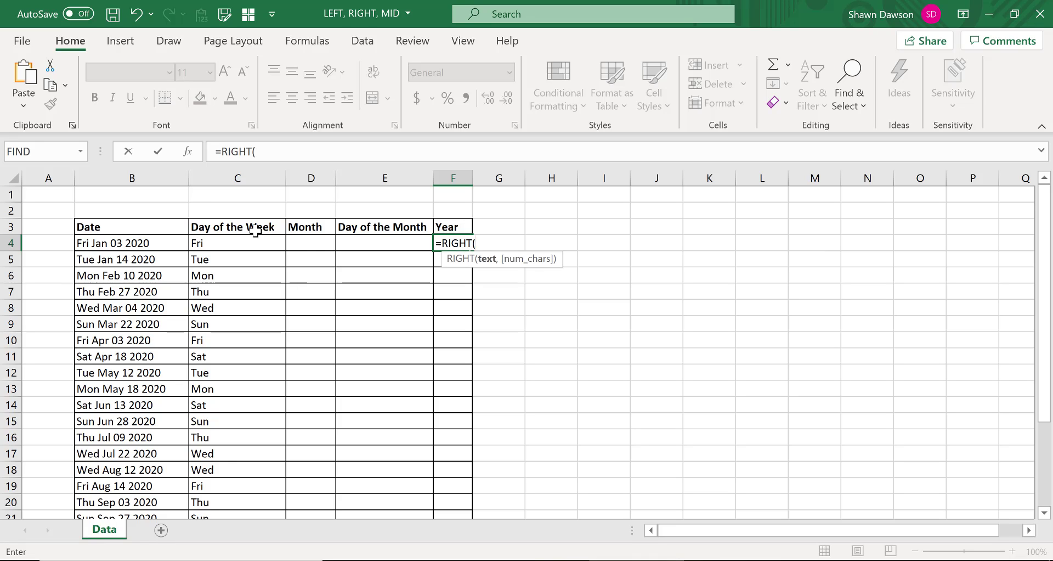
pyautogui.click(139, 243)
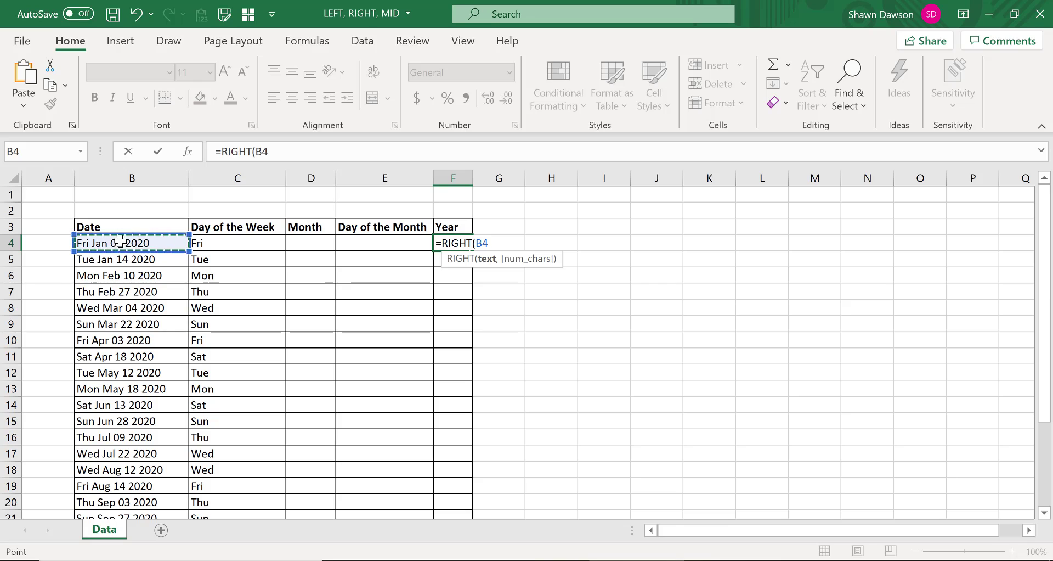
pyautogui.write(',')
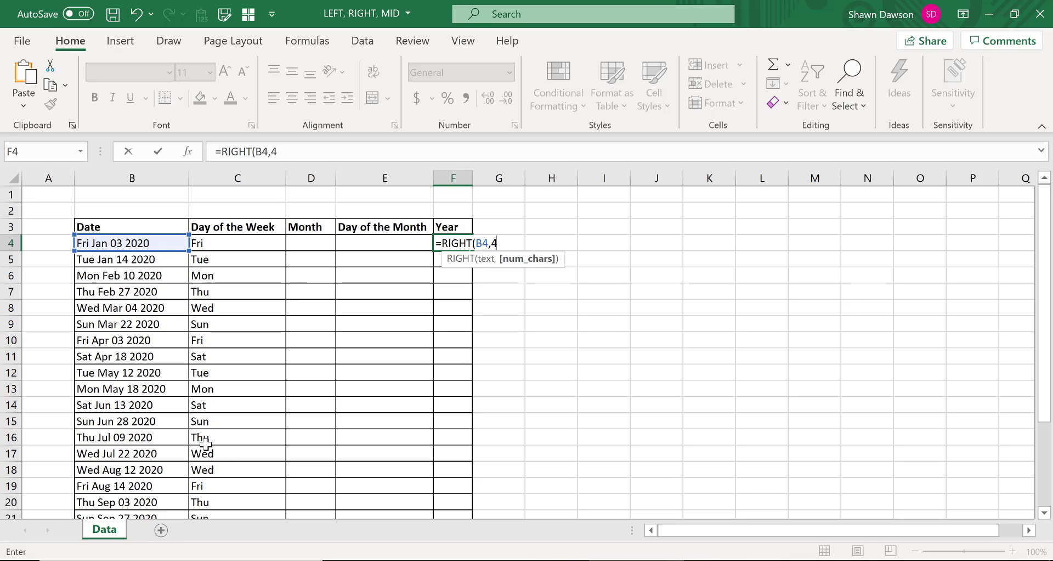
pyautogui.write('4)')
pyautogui.press('Return')
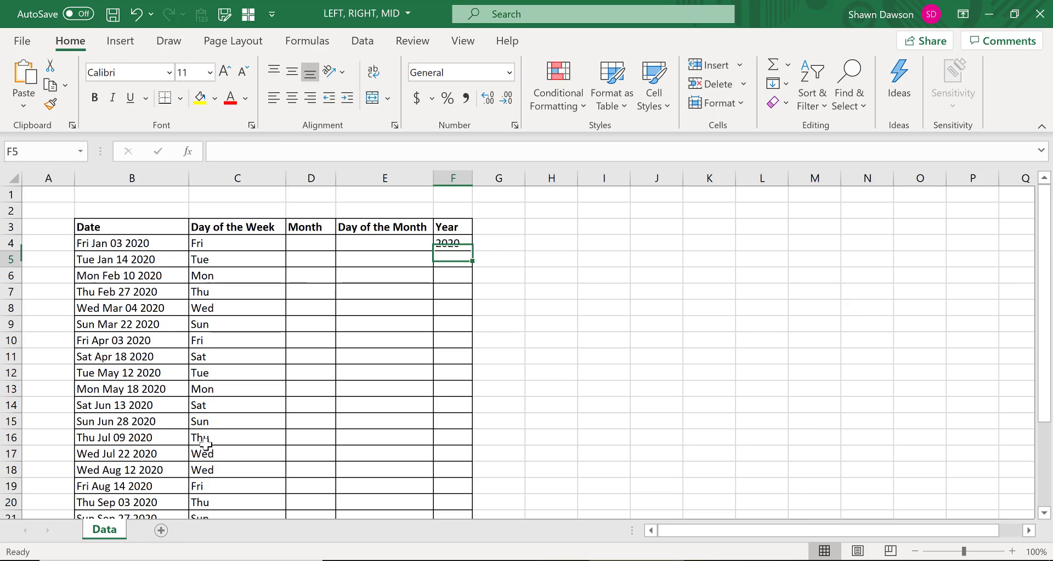
# - Fill the RIGHT formula from F4 down the Year column to row 27 and check the copied formula in F24
pyautogui.click(469, 245)
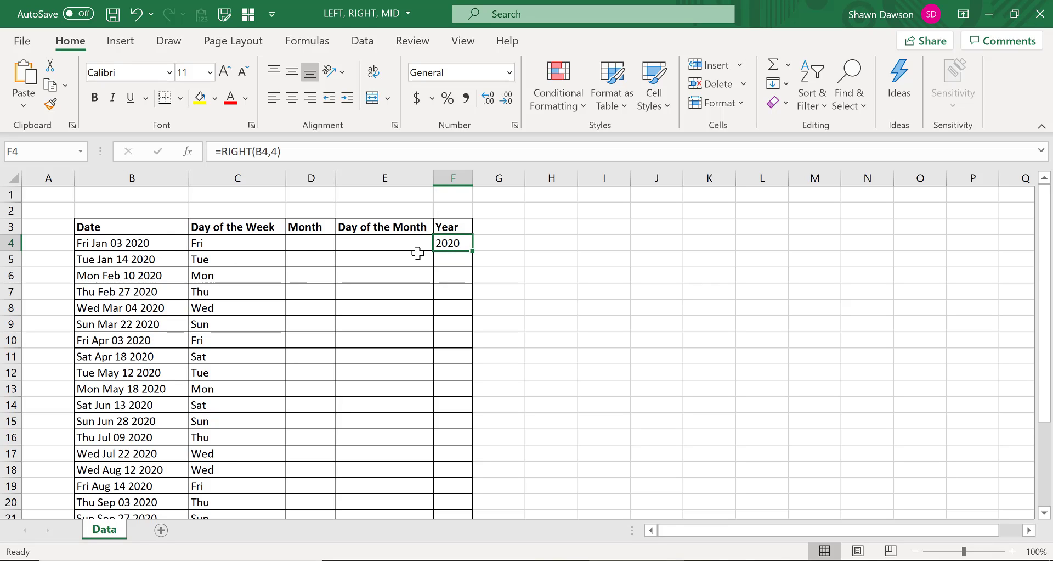
pyautogui.moveTo(472, 250); pyautogui.dragTo(469, 489)
pyautogui.moveTo(455, 438); pyautogui.dragTo(449, 428)
pyautogui.scroll(3, 448, 429)
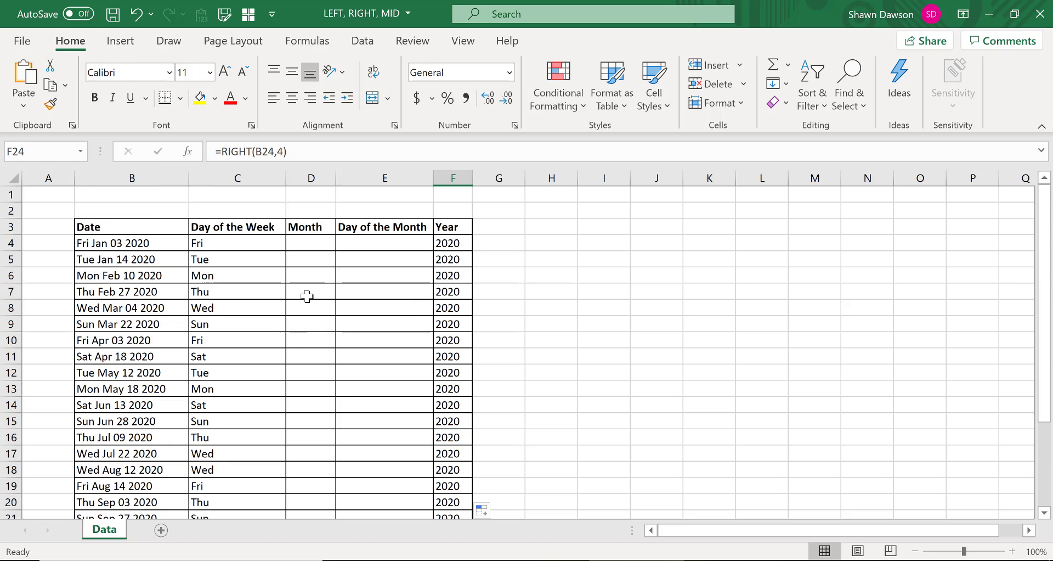
# - Enter the formula =MID(B4,5,3) in cell D4 to extract the month from the date
pyautogui.click(309, 245)
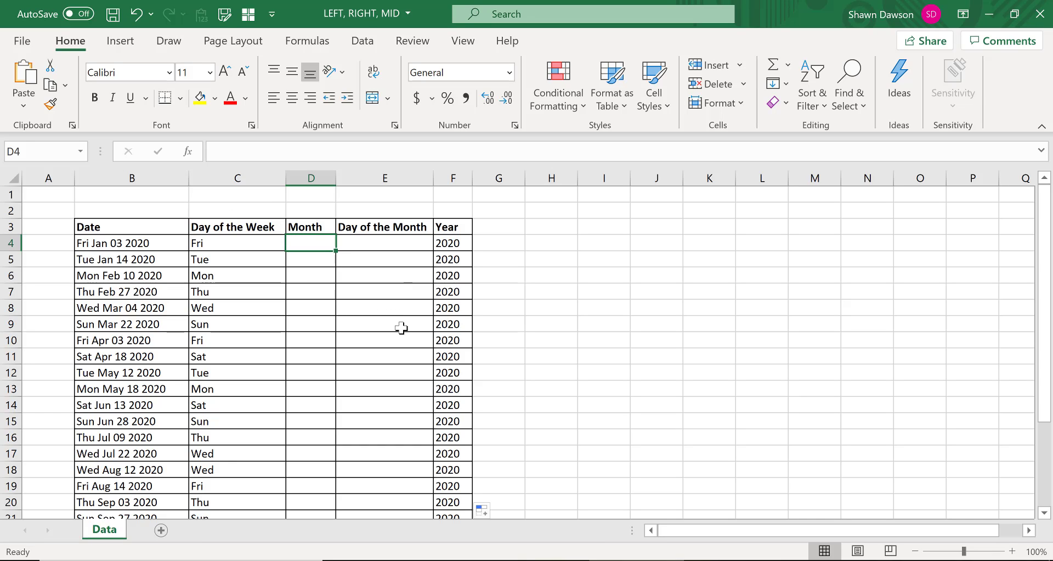
pyautogui.write('=MID')
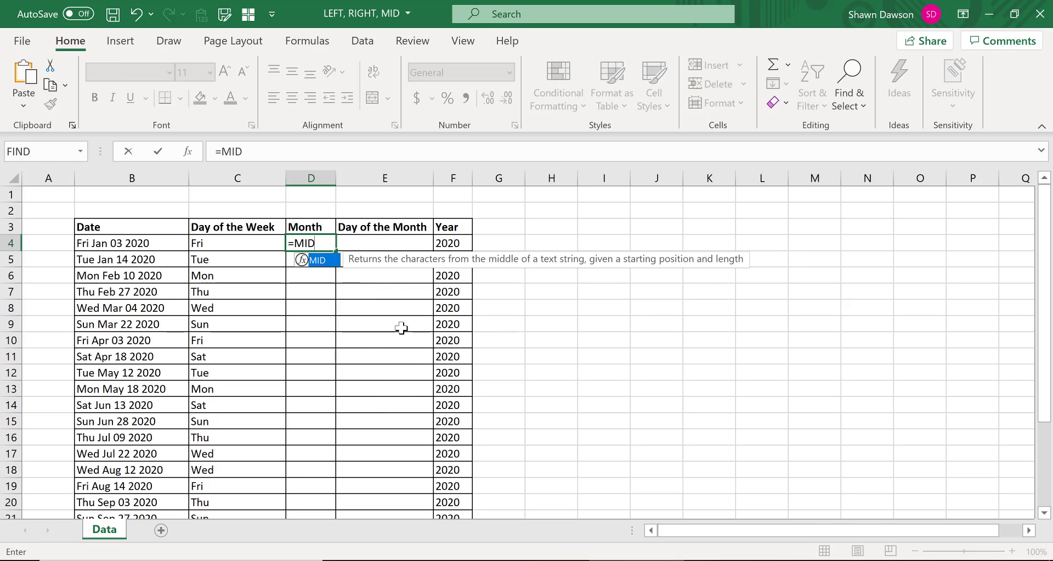
pyautogui.write('(')
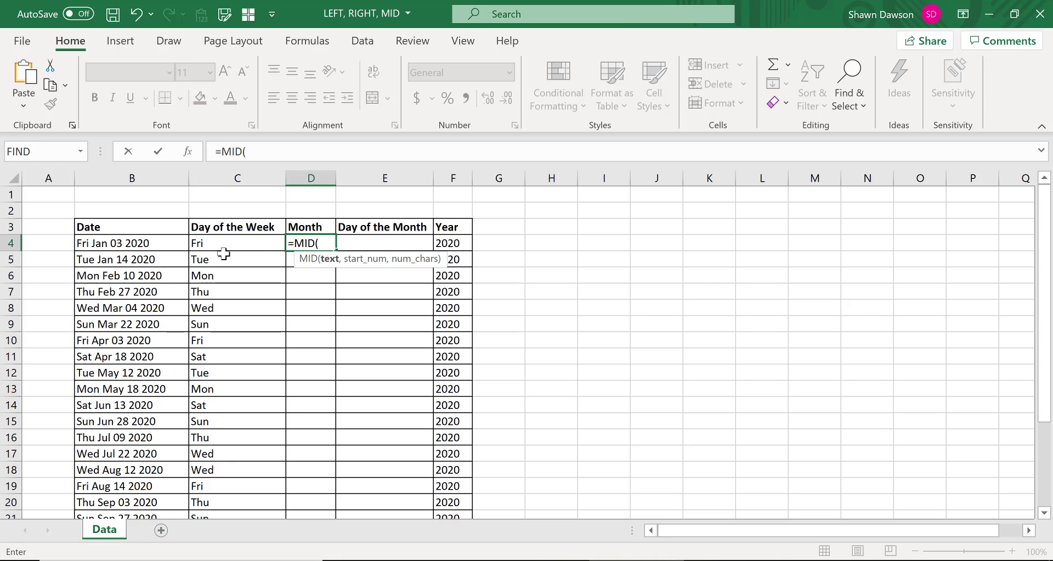
pyautogui.click(122, 242)
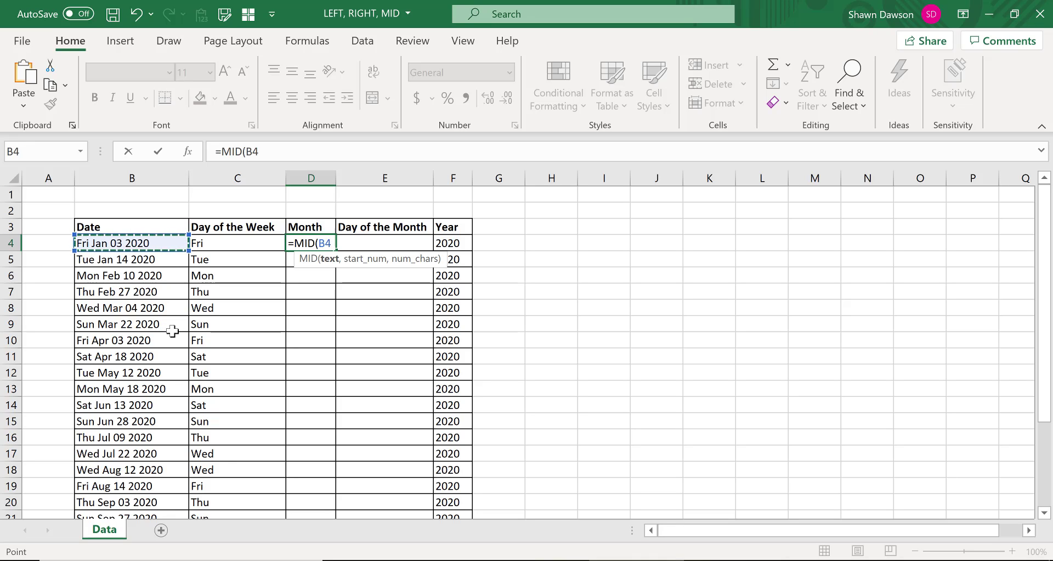
pyautogui.write(',')
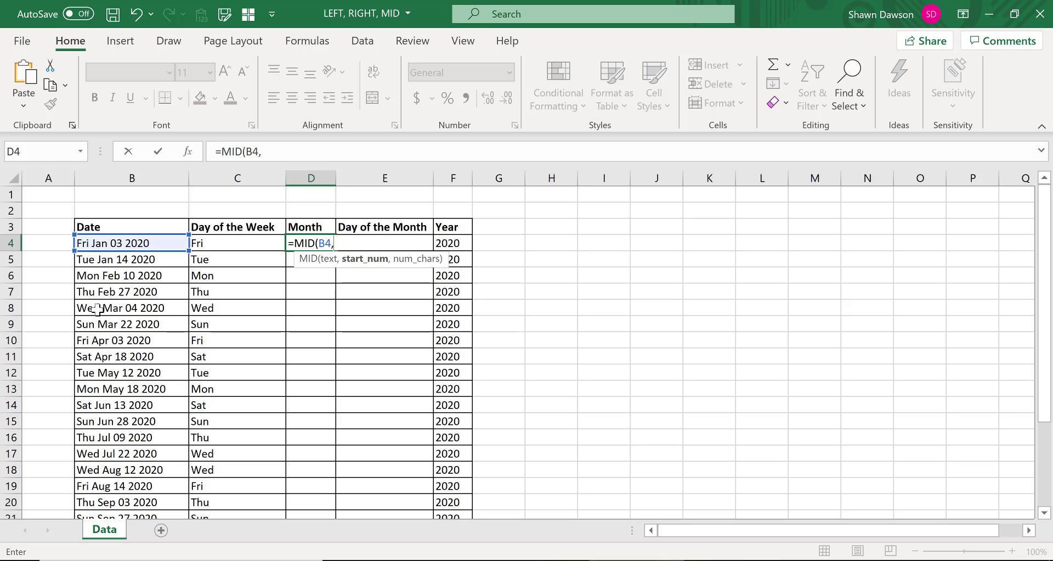
pyautogui.write('5,')
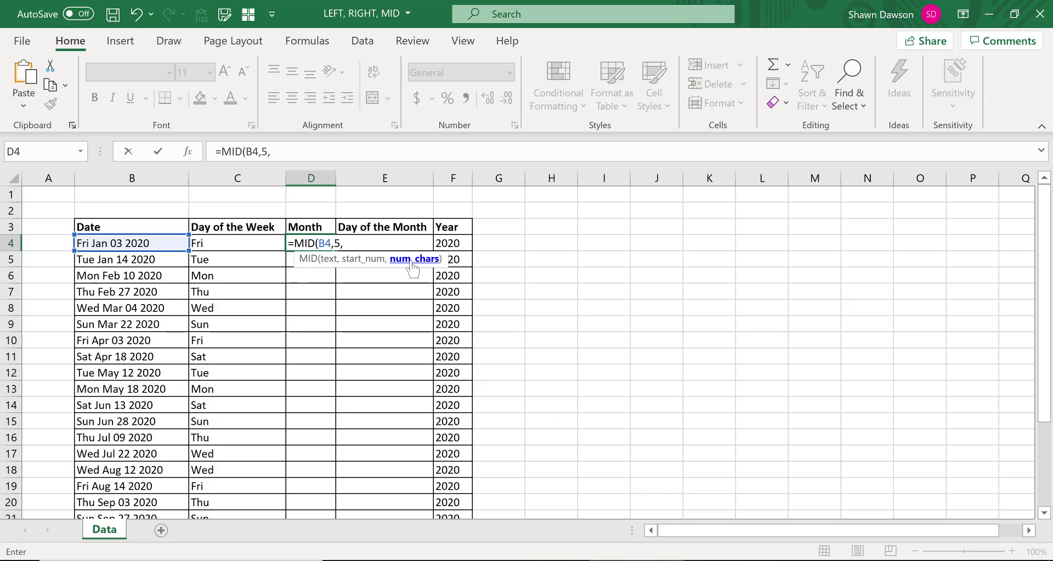
pyautogui.write('3')
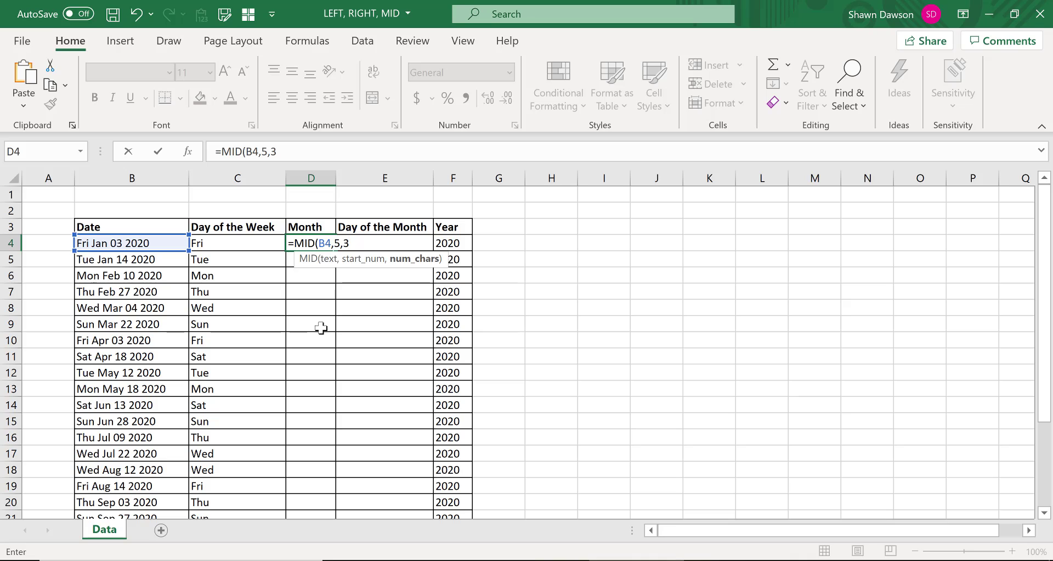
pyautogui.write(')')
pyautogui.press('Return')
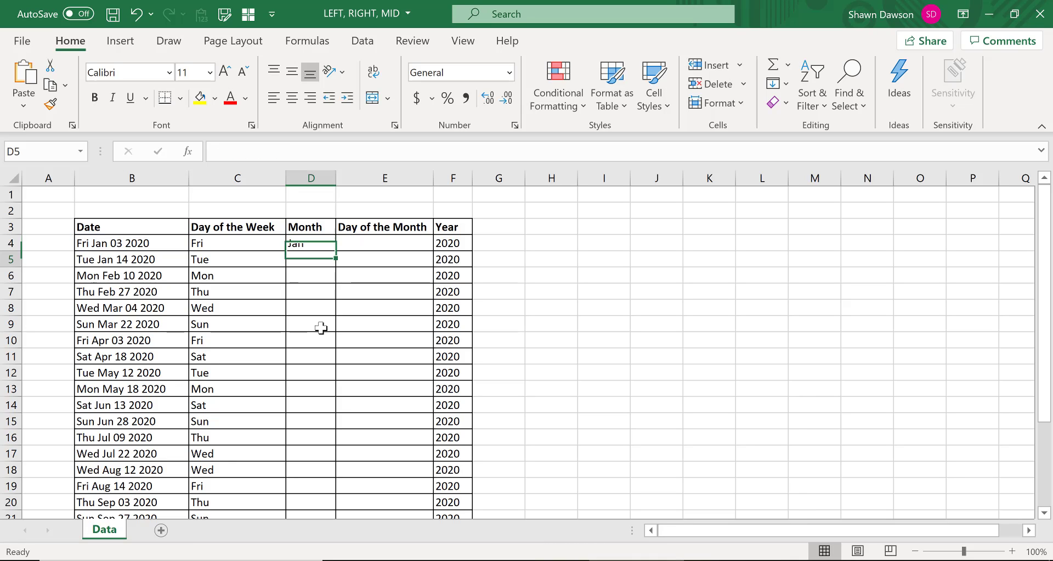
# - Fill the MID formula from D4 down the Month column to row 27 and check the copied formula in D23
pyautogui.click(320, 247)
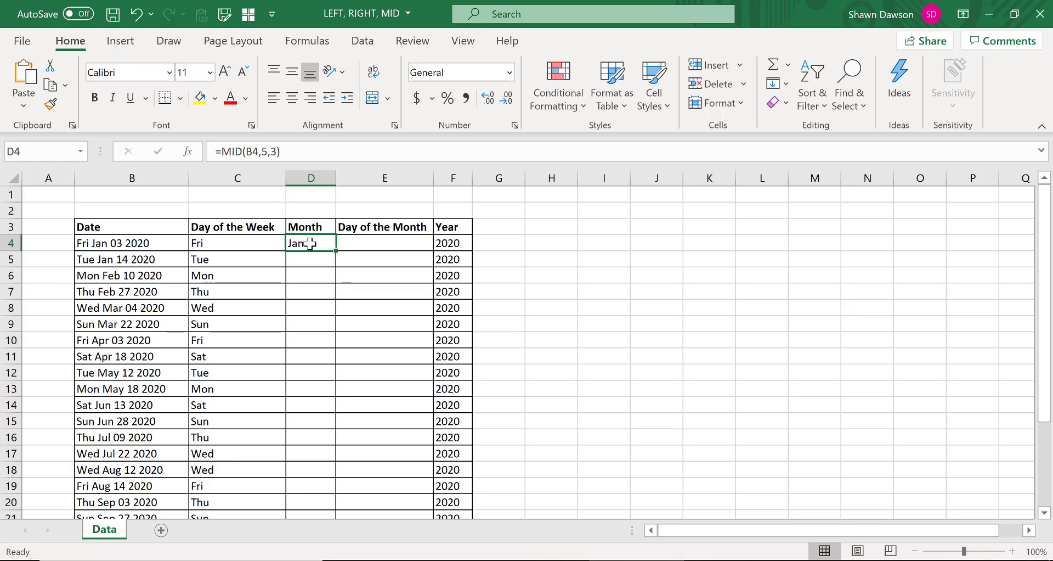
pyautogui.doubleClick(335, 251)
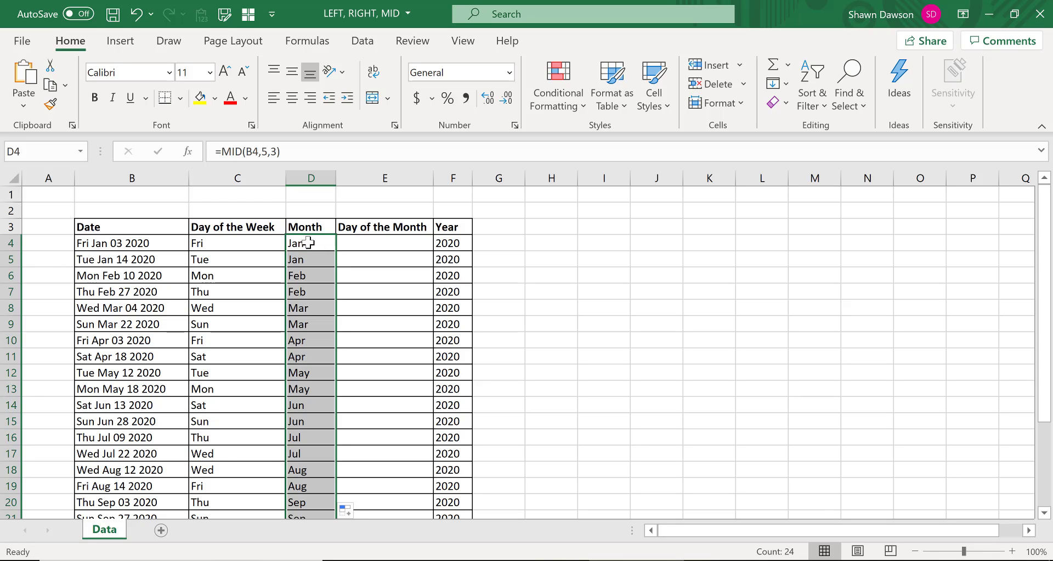
pyautogui.click(308, 243)
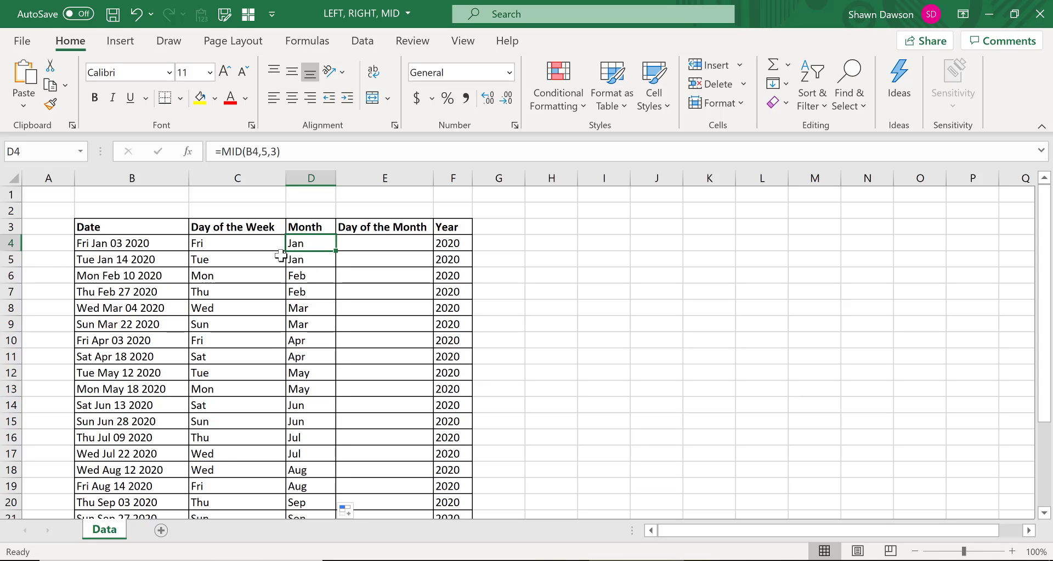
pyautogui.click(305, 276)
pyautogui.scroll(-3, 306, 277)
pyautogui.click(307, 400)
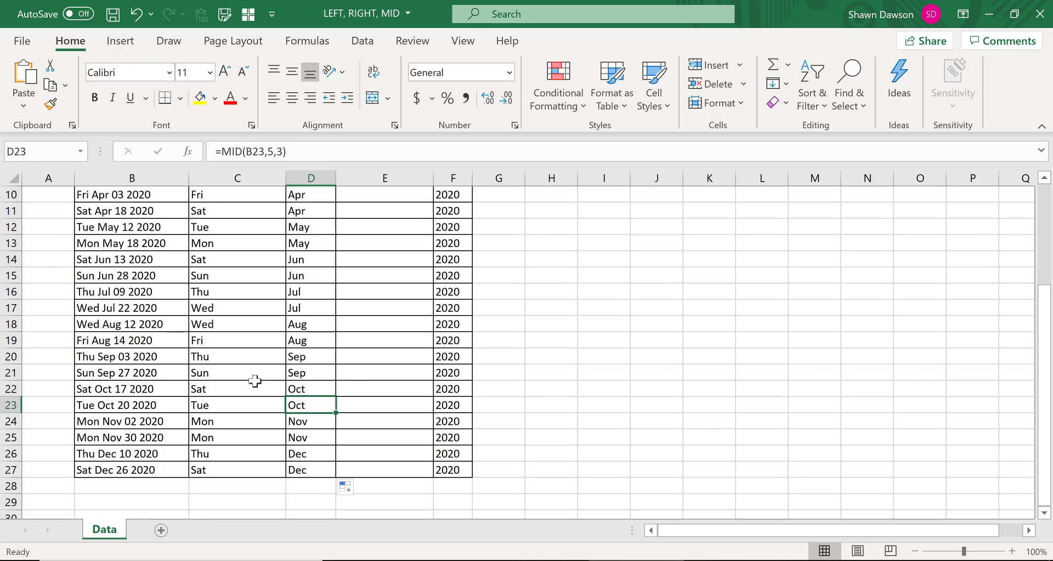
pyautogui.scroll(3, 377, 262)
# - Enter the formula =MID(B4,9,2) in cell E4 to extract the day of the month from the date
pyautogui.click(376, 244)
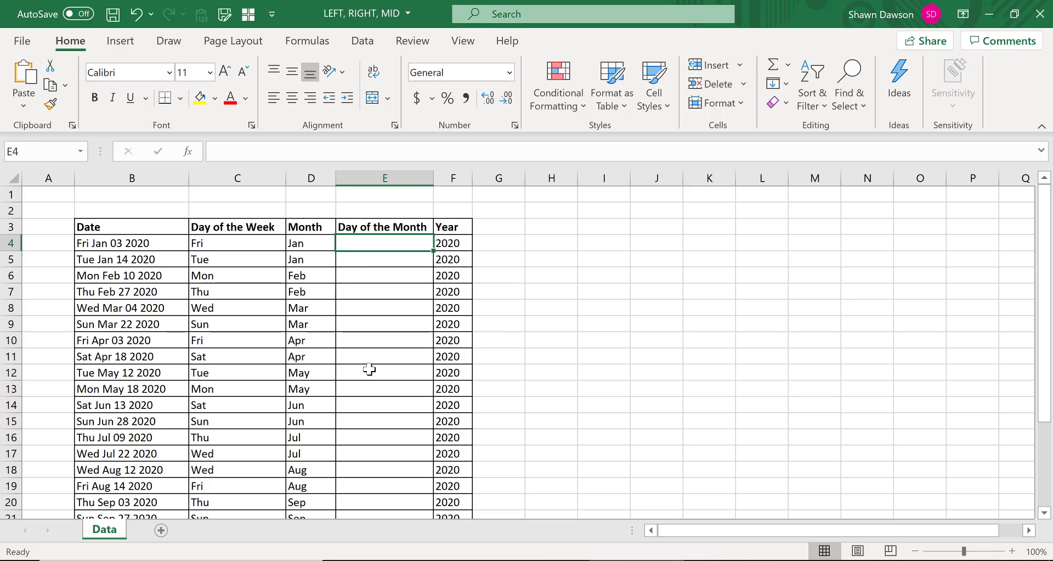
pyautogui.write('=')
pyautogui.press('Escape')
pyautogui.write('=MID(')
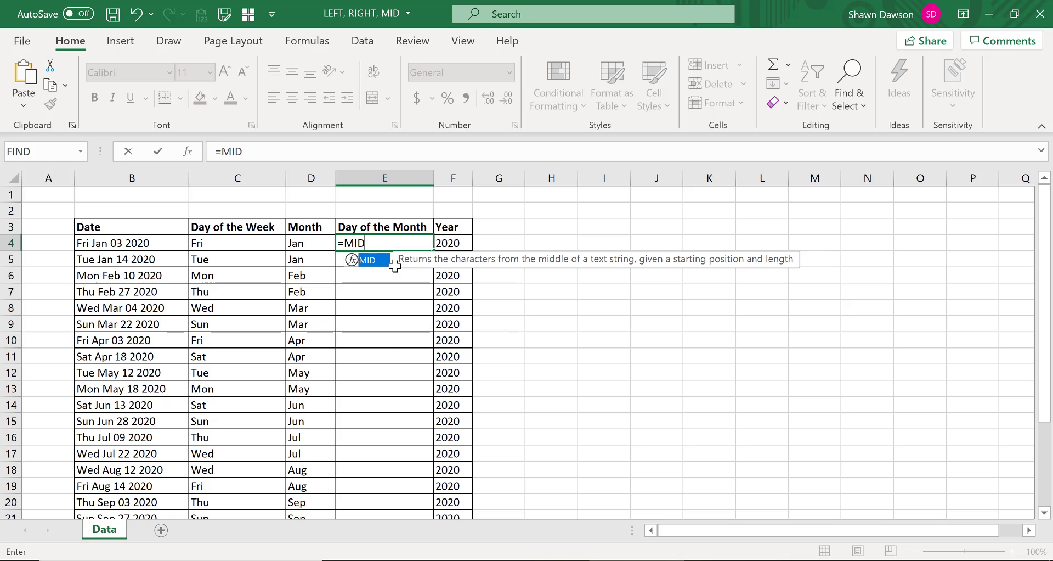
pyautogui.click(117, 242)
pyautogui.write(',')
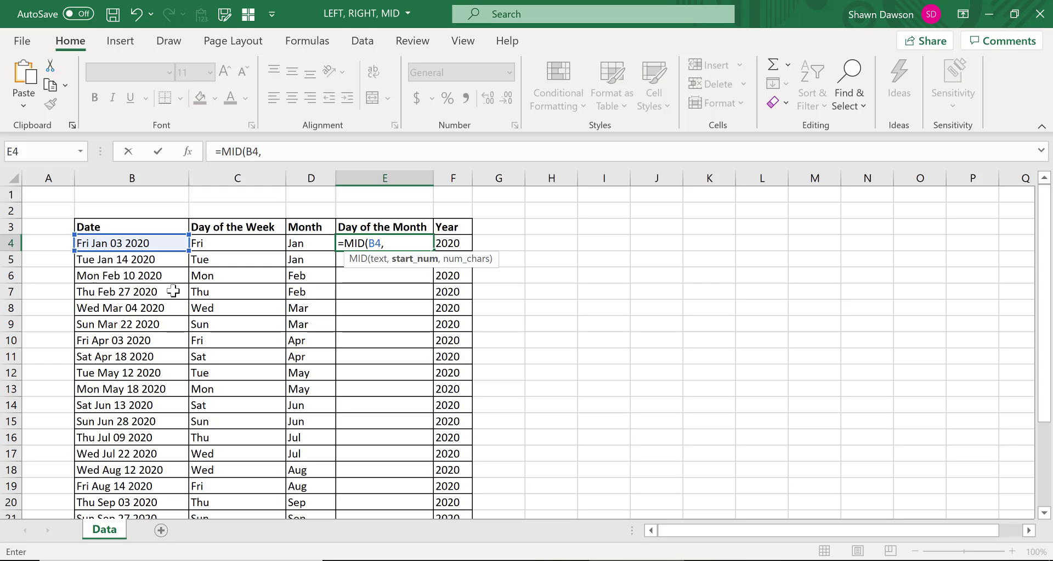
pyautogui.write('9,2')
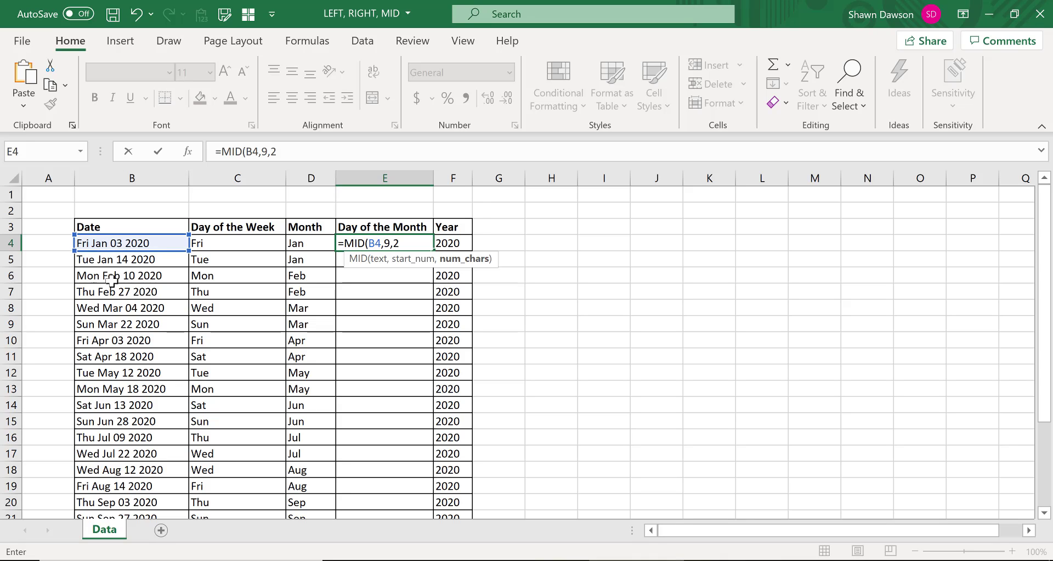
pyautogui.write(')')
pyautogui.press('Return')
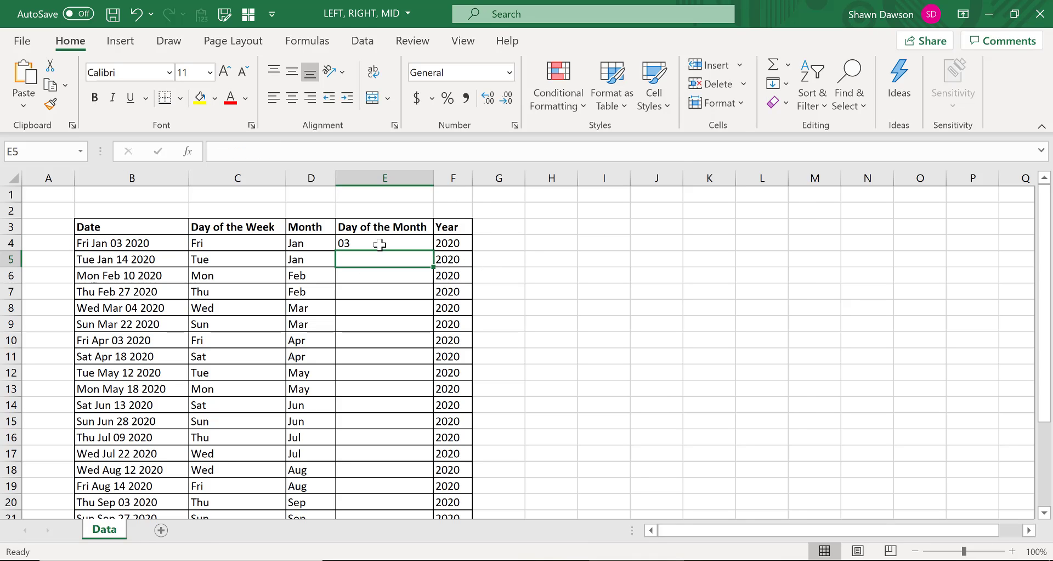
# - Fill the MID formula from E4 down the Day of the Month column to row 27 and check the copied formulas in E5 and E7
pyautogui.click(380, 244)
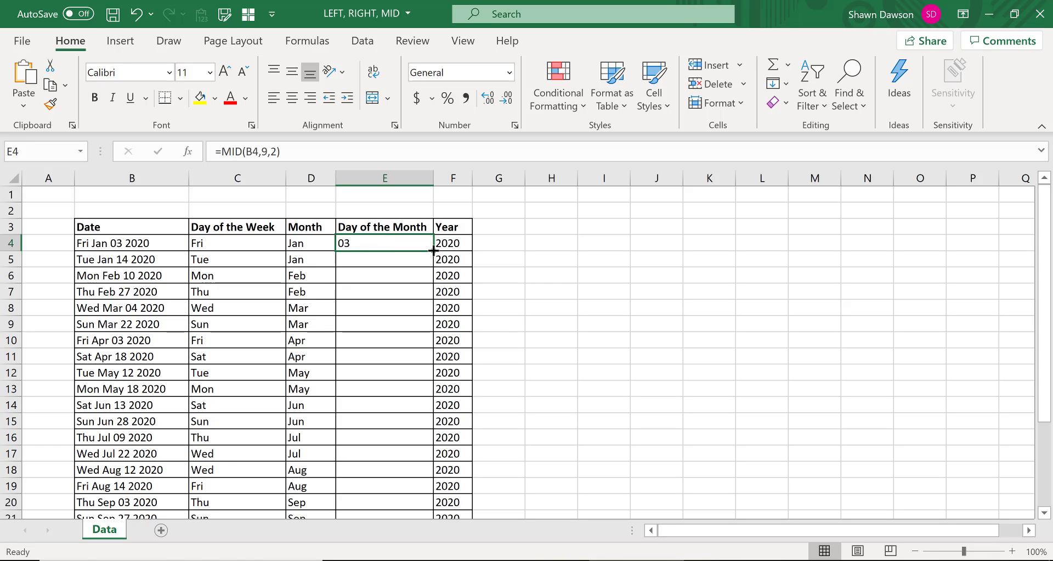
pyautogui.doubleClick(433, 251)
pyautogui.click(355, 260)
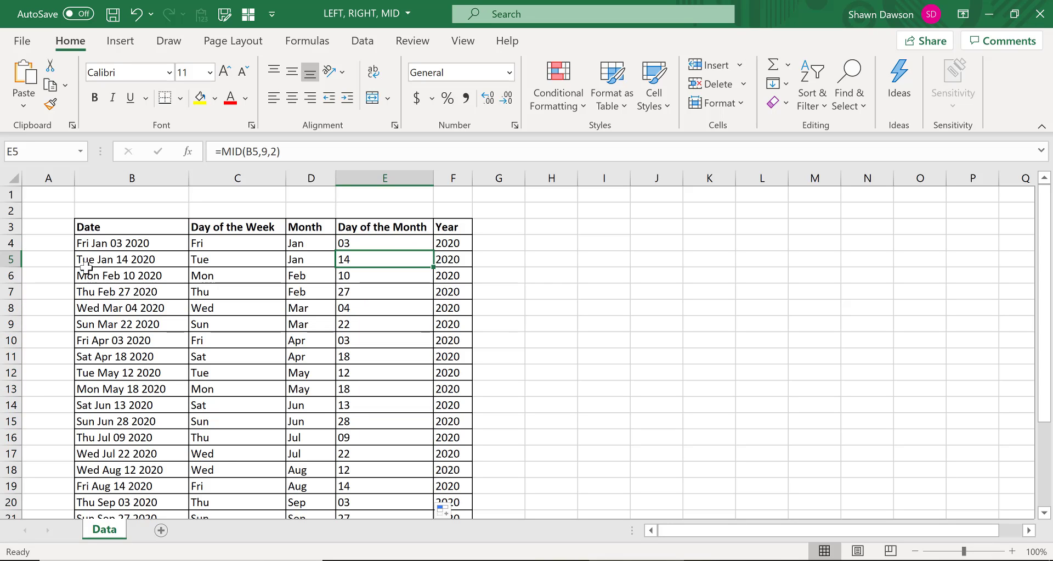
pyautogui.click(367, 291)
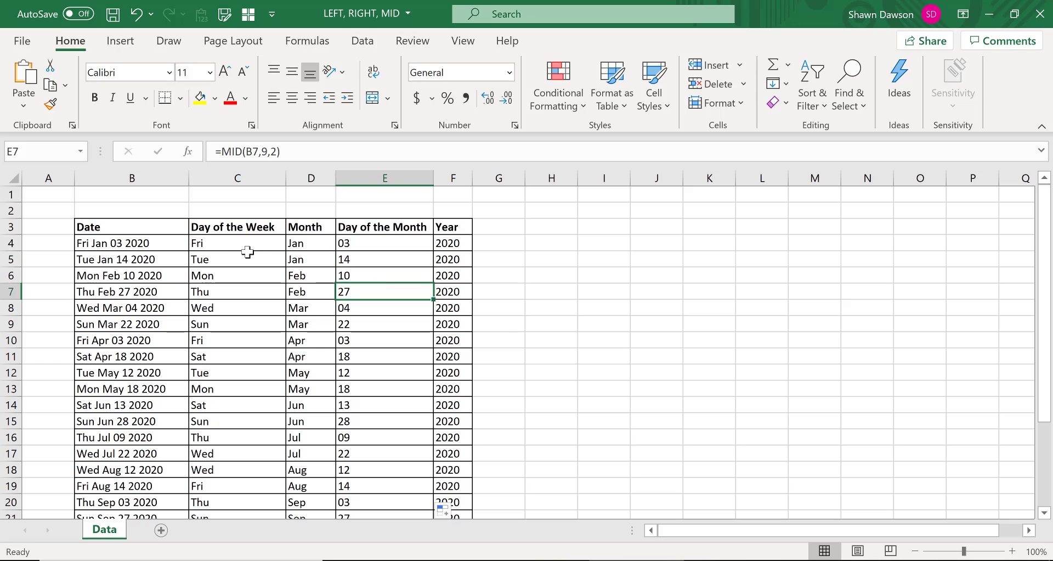
# - Review the LEFT formula in C4, the split date columns down to row 27 and the source date in B7
pyautogui.click(245, 247)
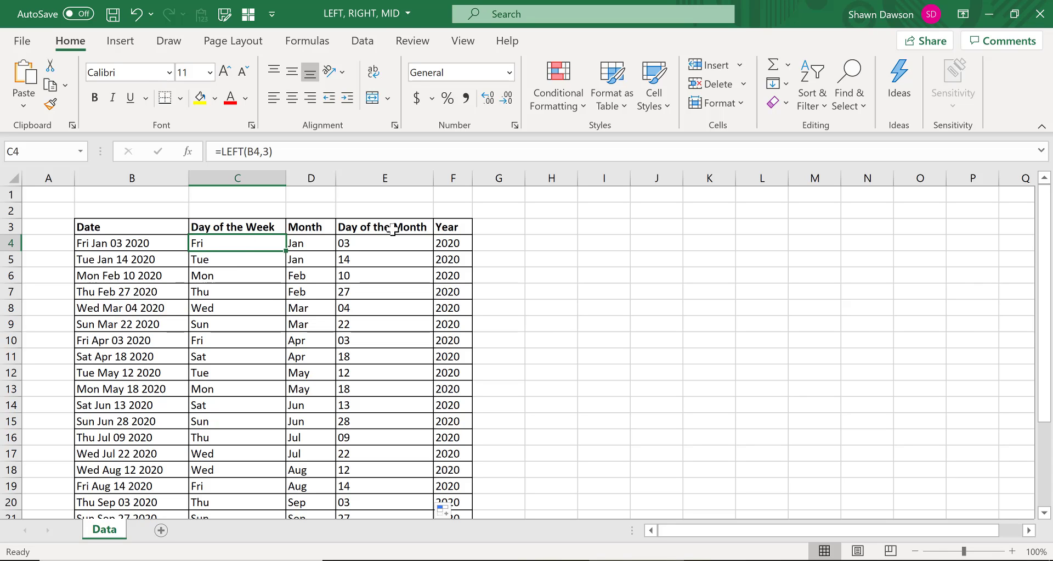
pyautogui.scroll(-4, 345, 337)
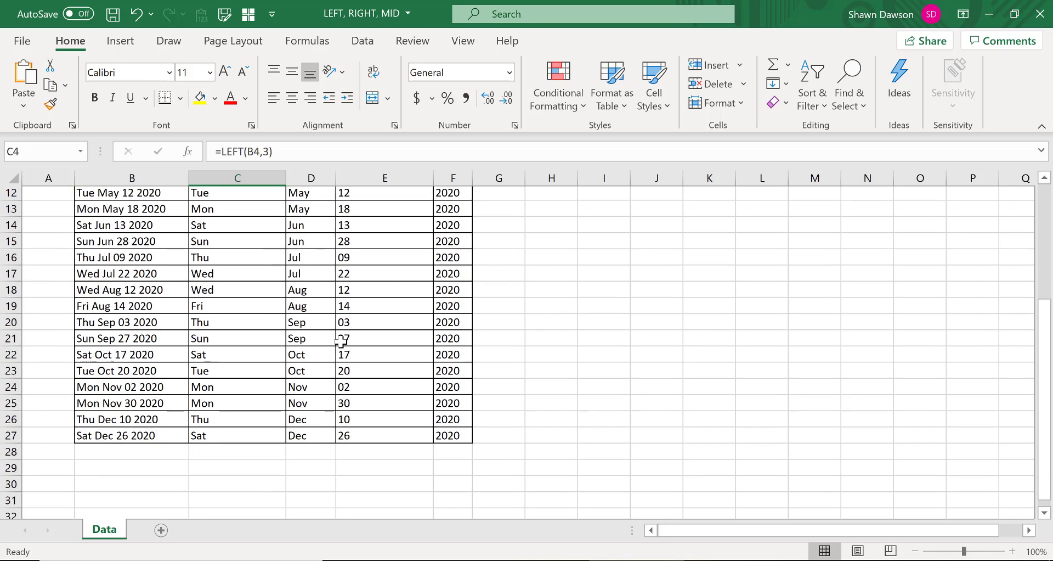
pyautogui.scroll(4, 346, 338)
pyautogui.click(138, 292)
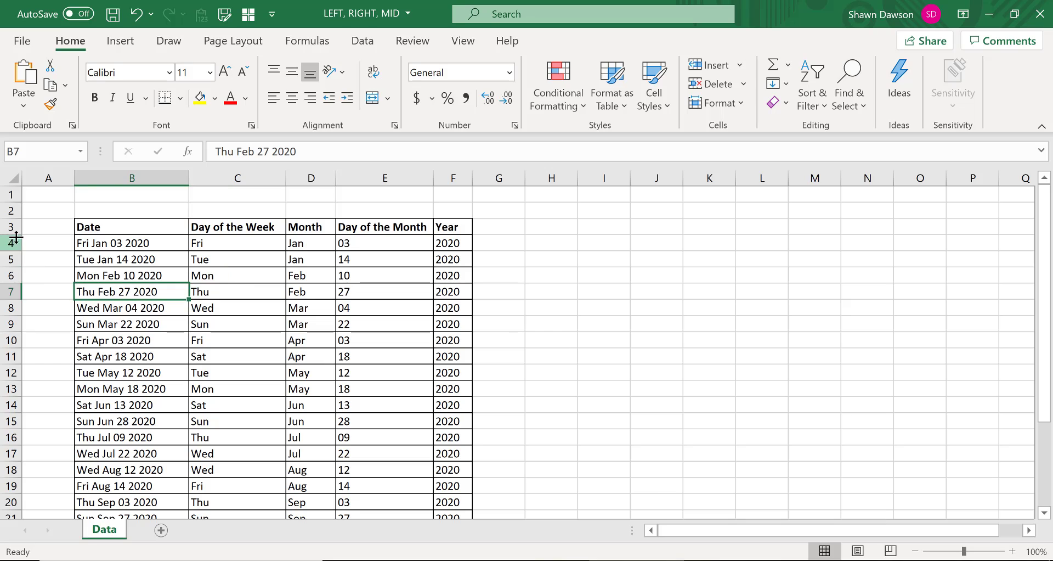